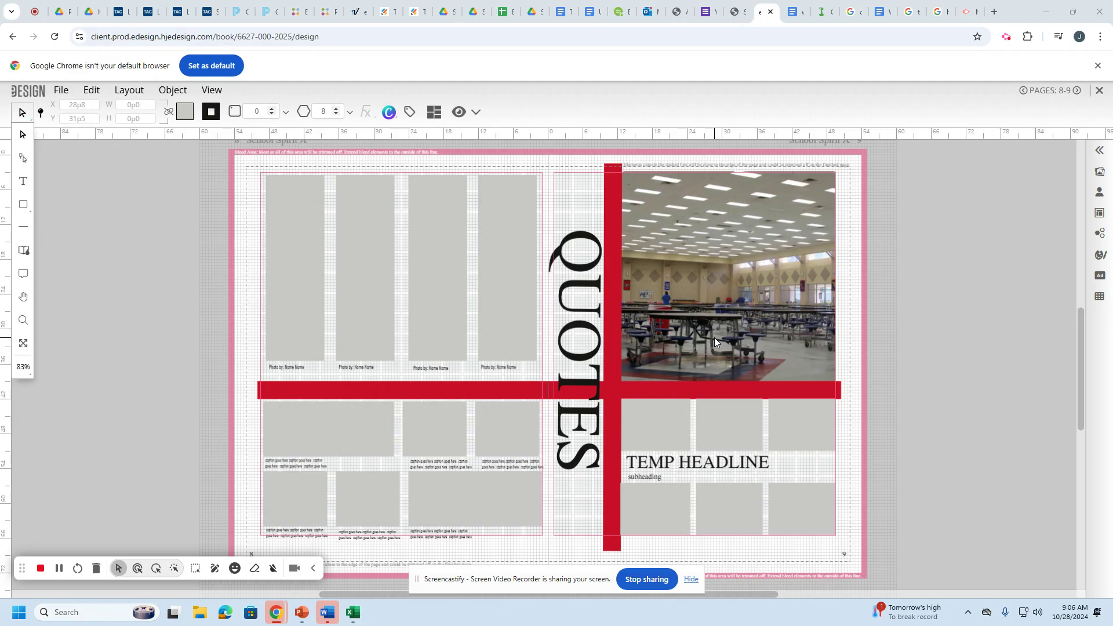
Select the TEMP HEADLINE text frame on the right-hand page.
{"action": "left_click", "coordinate": [693, 474]}
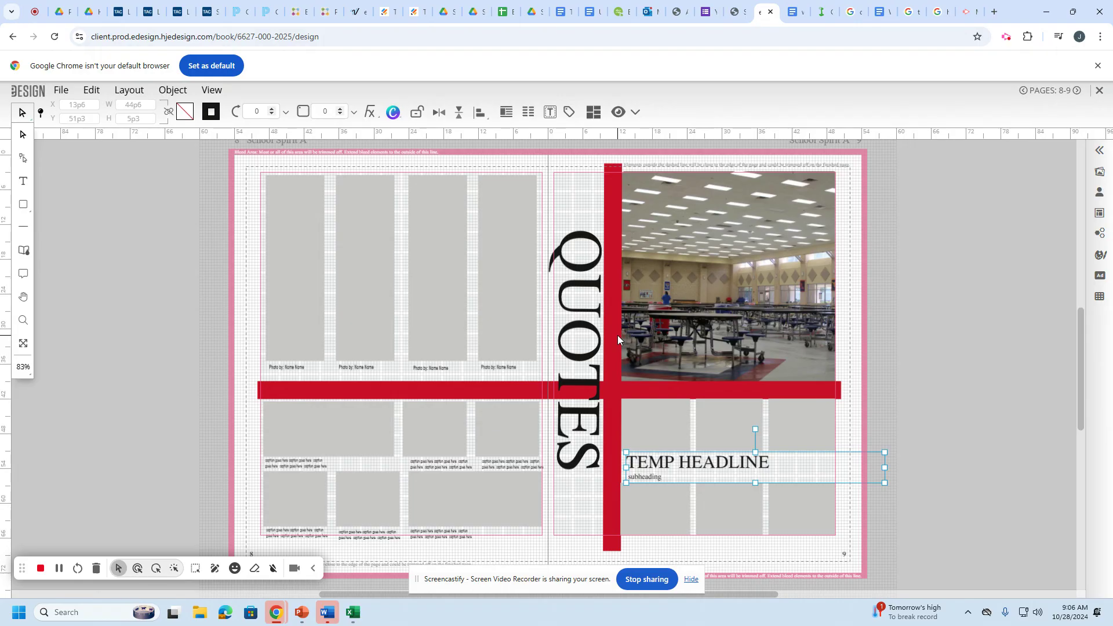
Zoom to 150% around the headline frame and put the cursor in its text.
{"action": "left_click", "coordinate": [22, 367]}
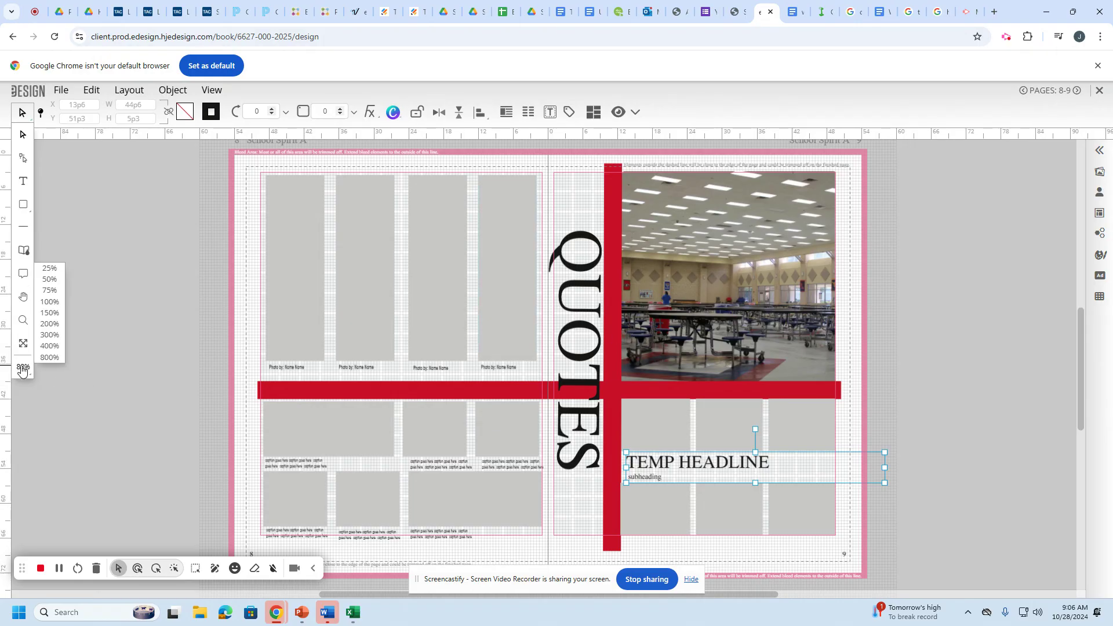
{"action": "left_click", "coordinate": [702, 473]}
{"action": "scroll", "coordinate": [702, 474], "scroll_direction": "up", "scroll_amount": 3, "text": "ctrl"}
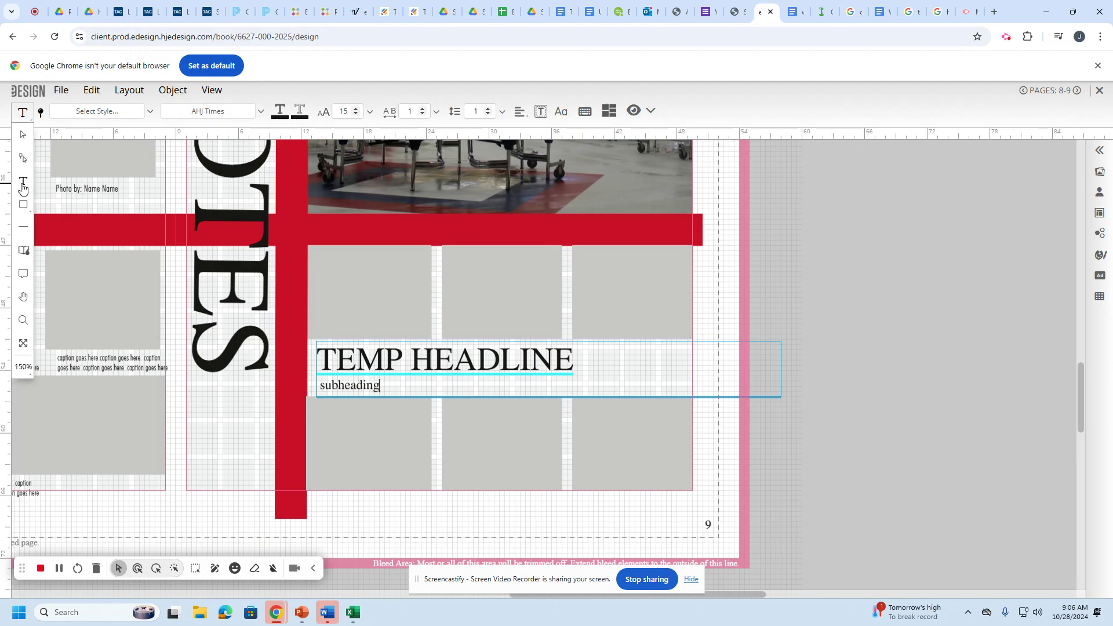
Replace the TEMP HEADLINE text with 'School Spirit'.
{"action": "left_click_drag", "start_coordinate": [589, 362], "coordinate": [319, 361]}
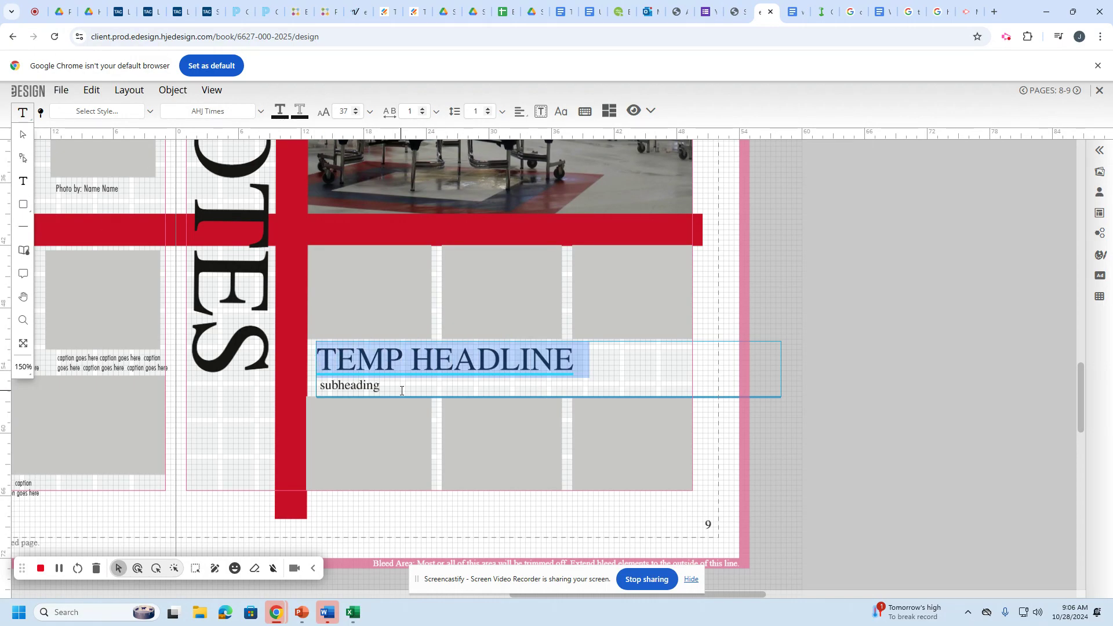
{"action": "type", "text": "Schol"}
{"action": "key", "text": "BackSpace"}
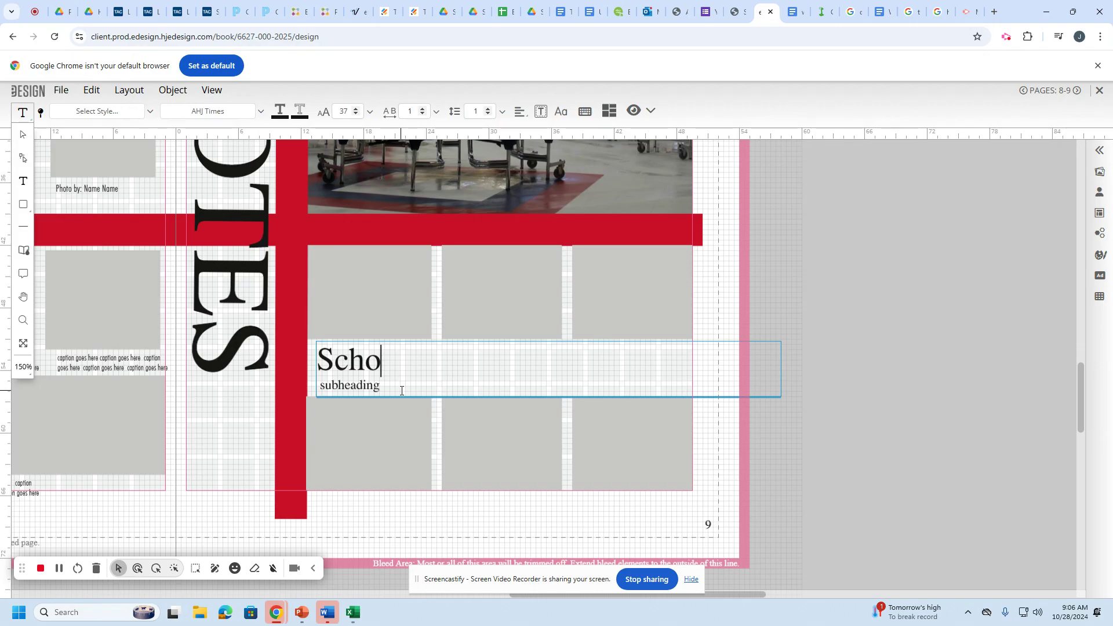
{"action": "type", "text": "ol Spi"}
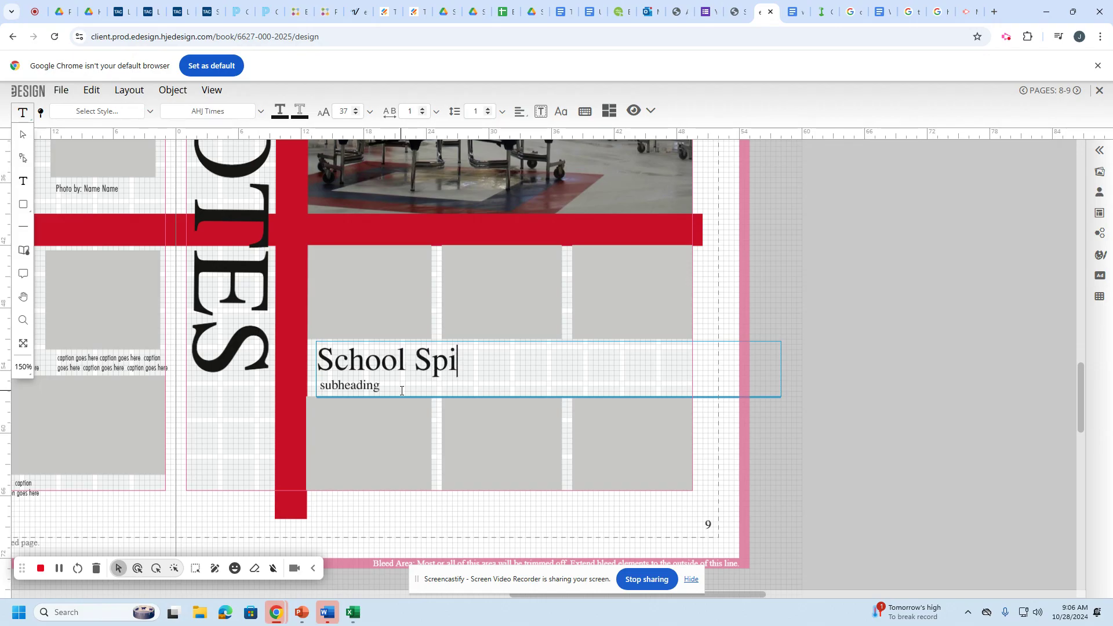
{"action": "type", "text": "rit"}
Replace the subheading with a 'By:' byline followed by the writer's full name.
{"action": "left_click", "coordinate": [384, 386]}
{"action": "double_click", "coordinate": [376, 386]}
{"action": "type", "text": "By "}
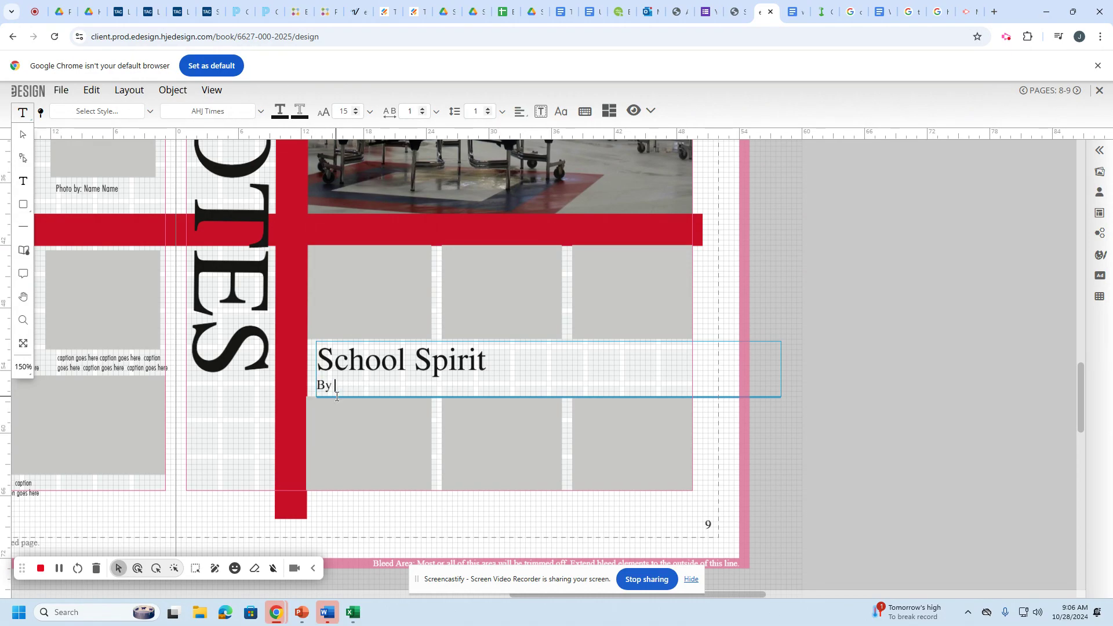
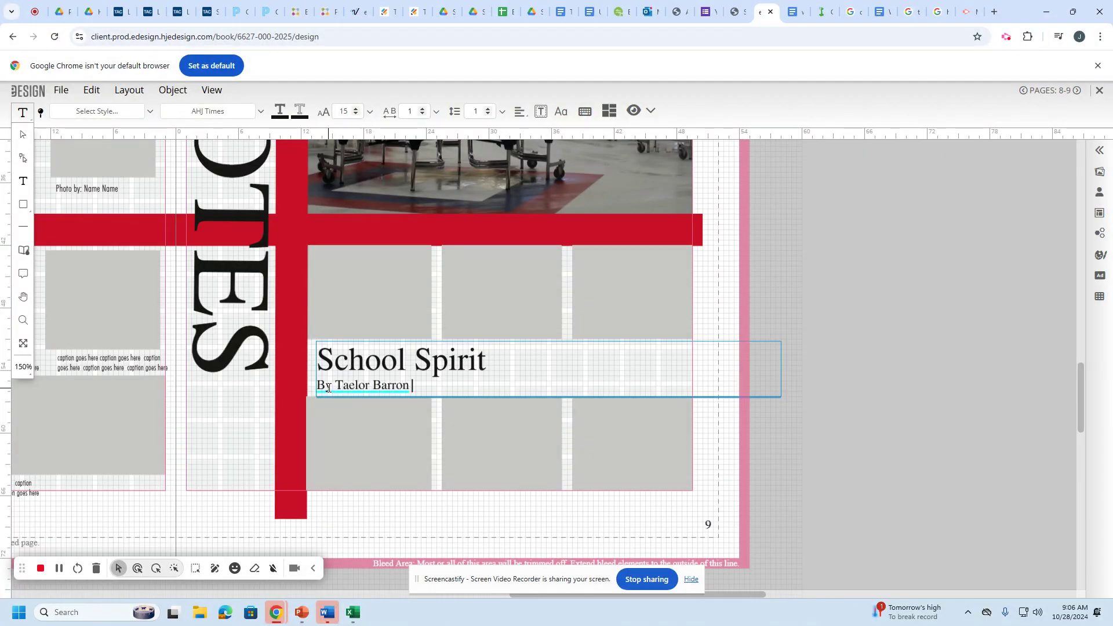
{"action": "left_click", "coordinate": [334, 386]}
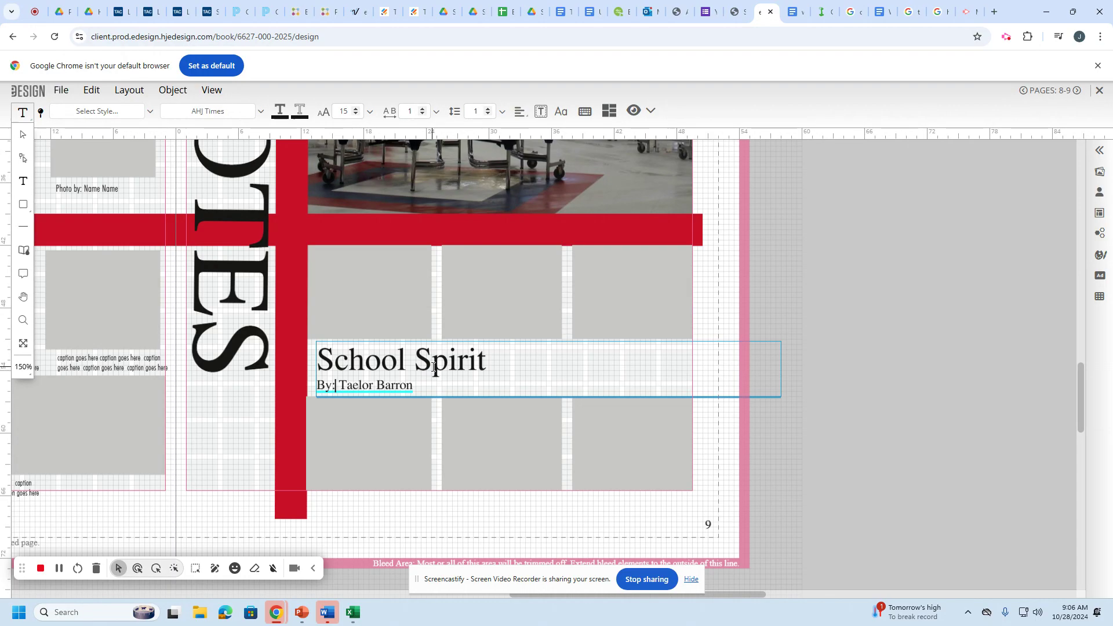
{"action": "type", "text": ":"}
{"action": "left_click", "coordinate": [432, 361]}
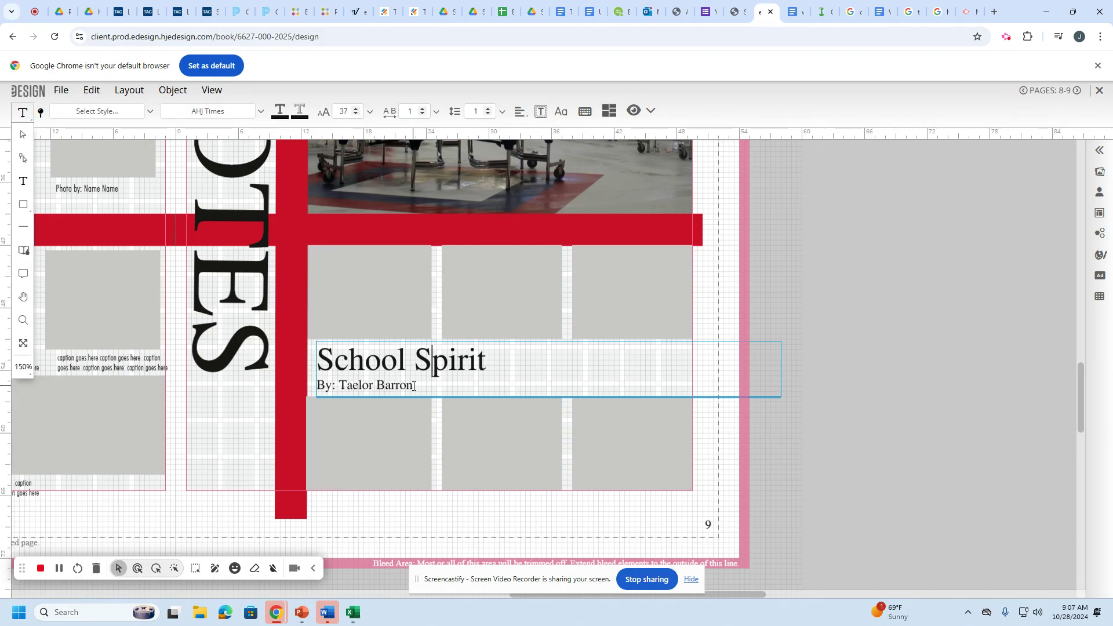
{"action": "left_click", "coordinate": [413, 386]}
Zoom to 400% on the byline and append an extra 'n' to the writer's surname.
{"action": "scroll", "coordinate": [485, 410], "scroll_direction": "up", "scroll_amount": 5, "text": "ctrl"}
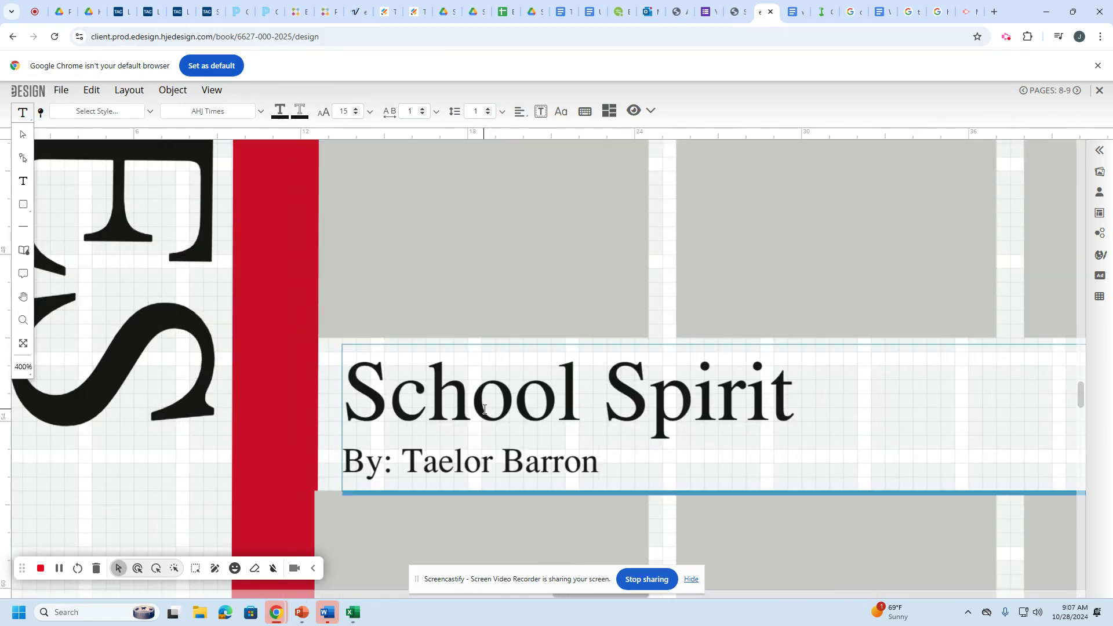
{"action": "key", "text": "Escape"}
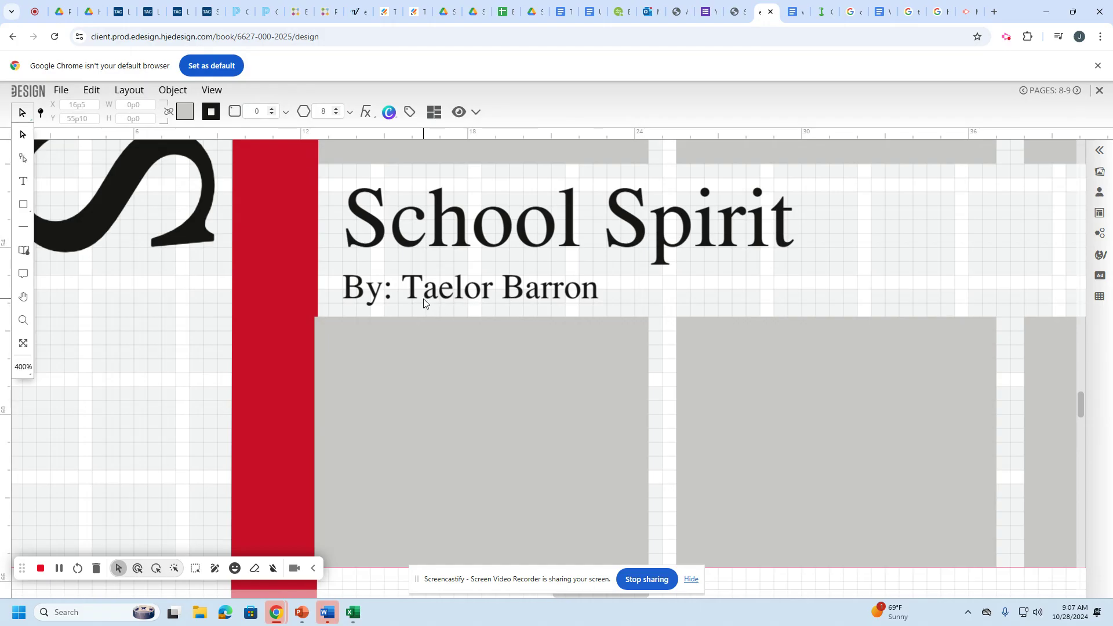
{"action": "left_click", "coordinate": [562, 305]}
{"action": "double_click", "coordinate": [562, 304]}
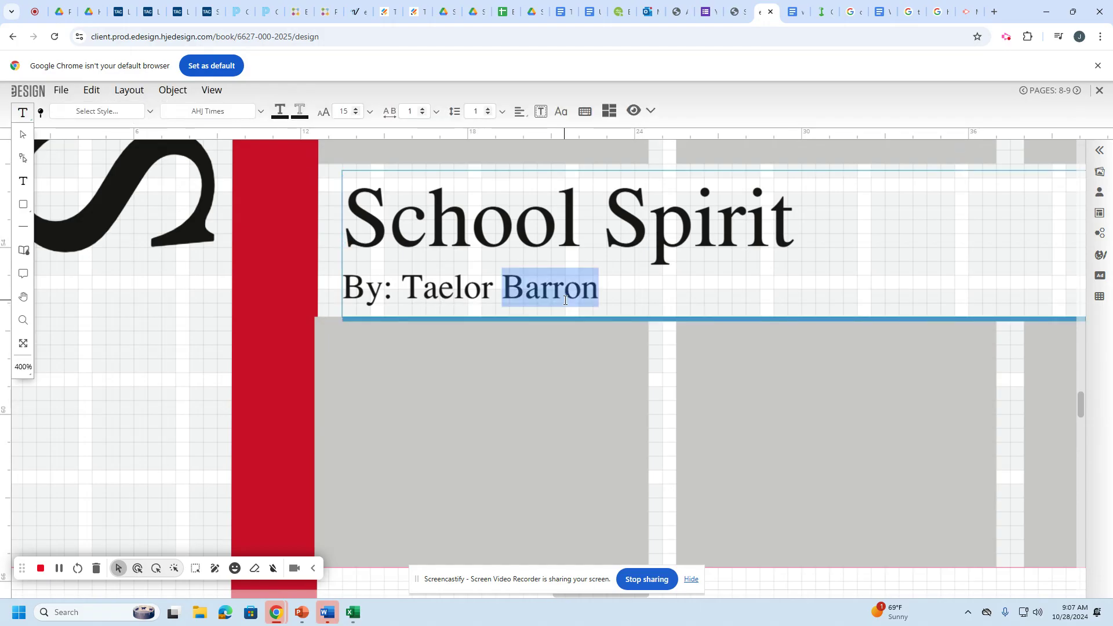
{"action": "left_click", "coordinate": [562, 305]}
{"action": "left_click", "coordinate": [611, 307]}
{"action": "type", "text": "n"}
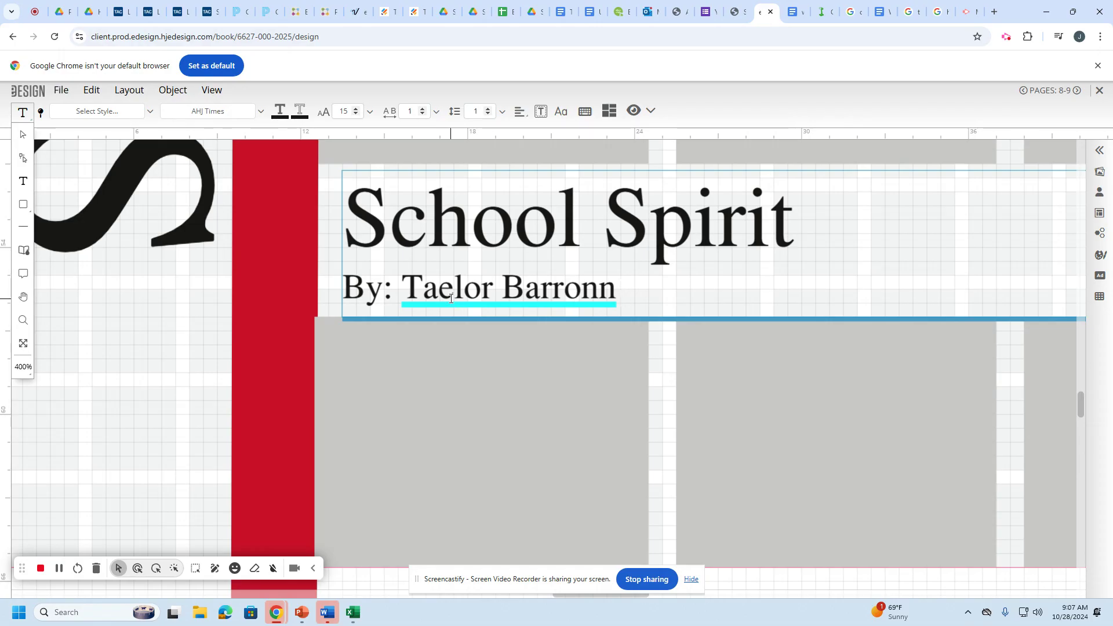
Run Name Check with search 'barr' and replace the misspelled surname with the roster match.
{"action": "right_click", "coordinate": [534, 303]}
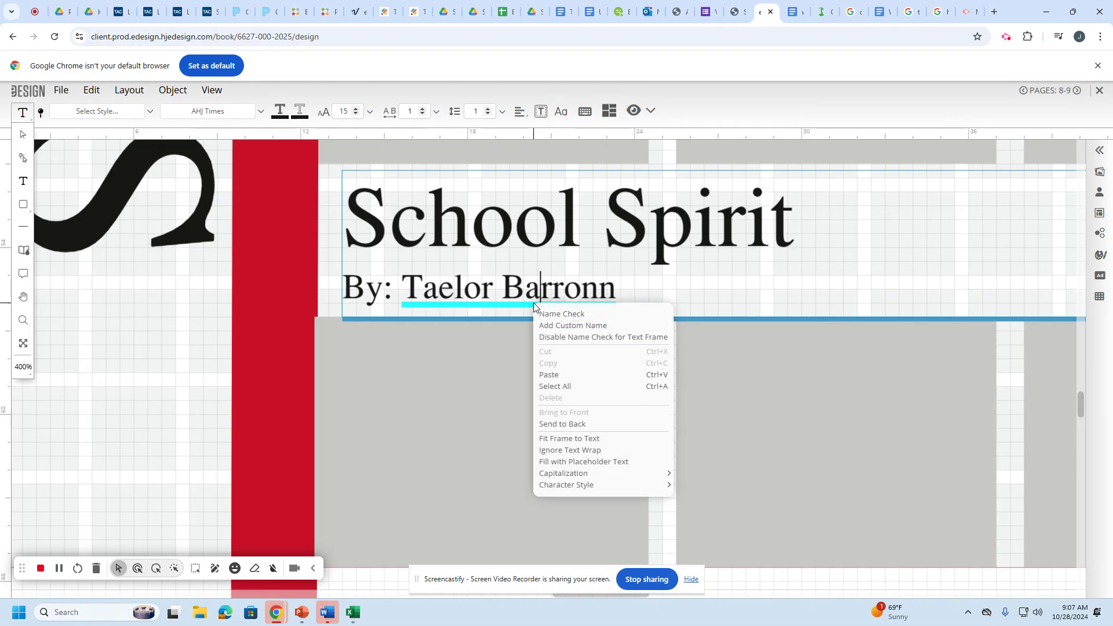
{"action": "left_click", "coordinate": [556, 313]}
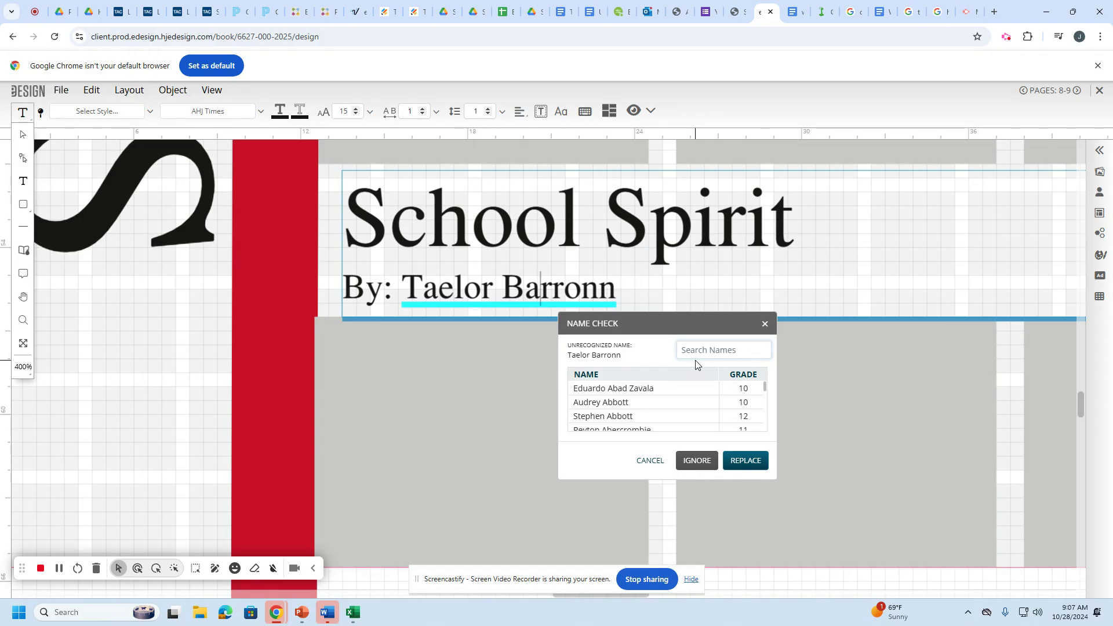
{"action": "type", "text": "barr"}
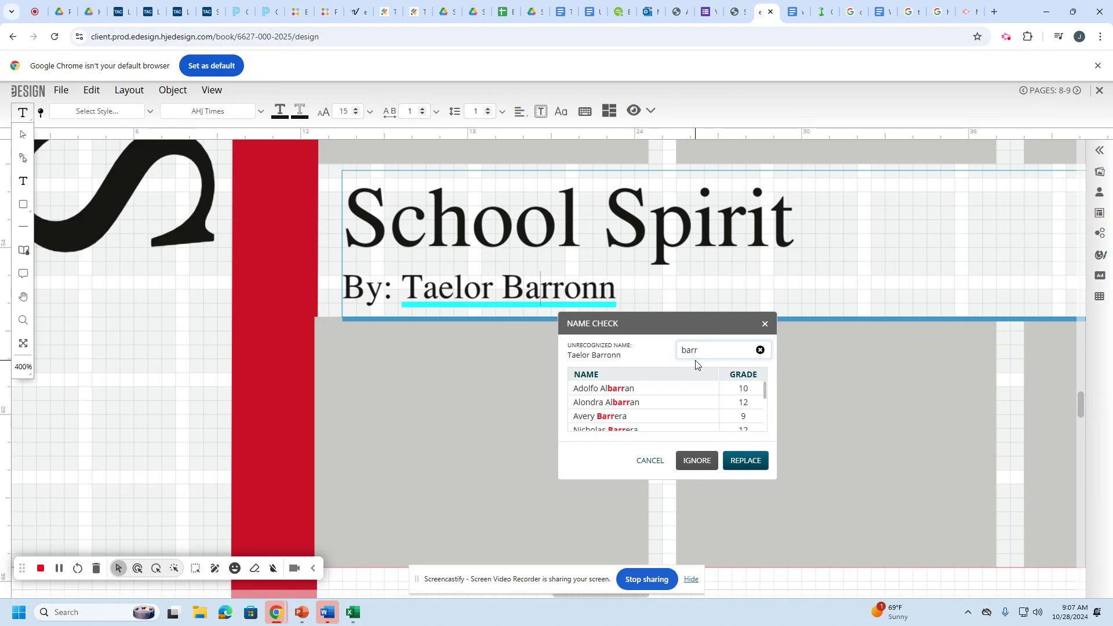
{"action": "scroll", "coordinate": [672, 406], "scroll_direction": "down", "scroll_amount": 3}
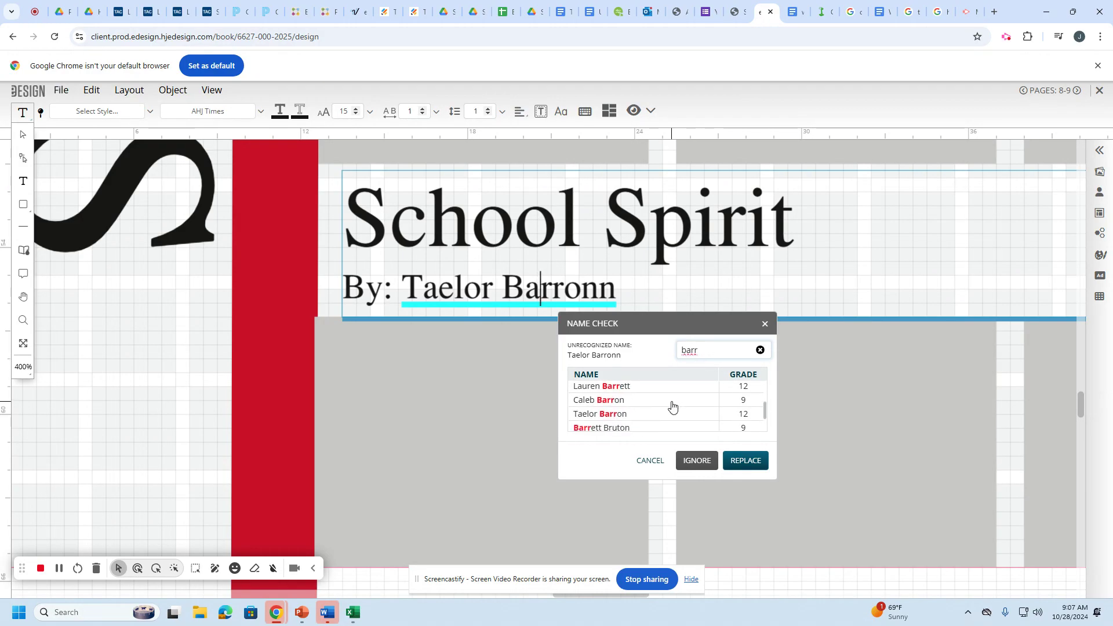
{"action": "scroll", "coordinate": [673, 406], "scroll_direction": "up", "scroll_amount": 2}
{"action": "scroll", "coordinate": [673, 406], "scroll_direction": "down", "scroll_amount": 2}
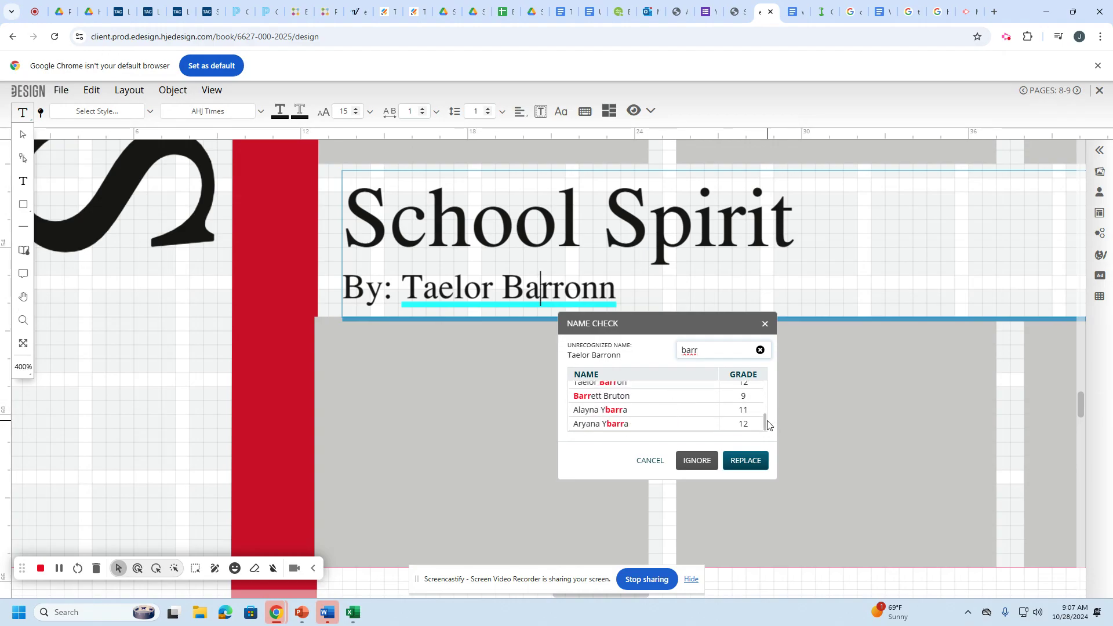
{"action": "left_click_drag", "start_coordinate": [767, 418], "coordinate": [765, 413]}
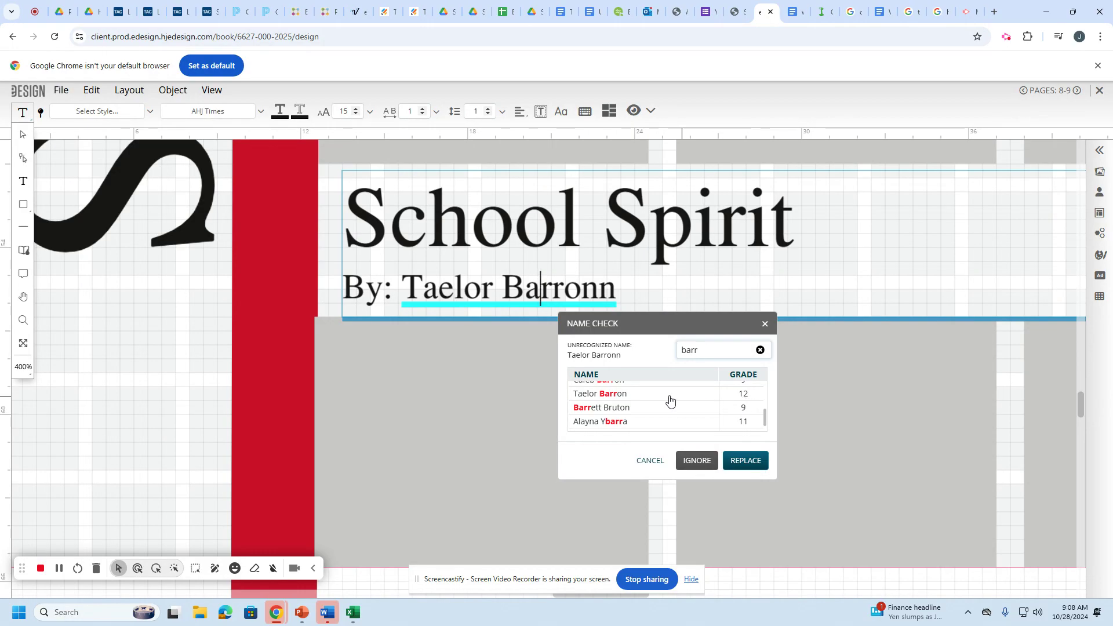
{"action": "left_click", "coordinate": [620, 398]}
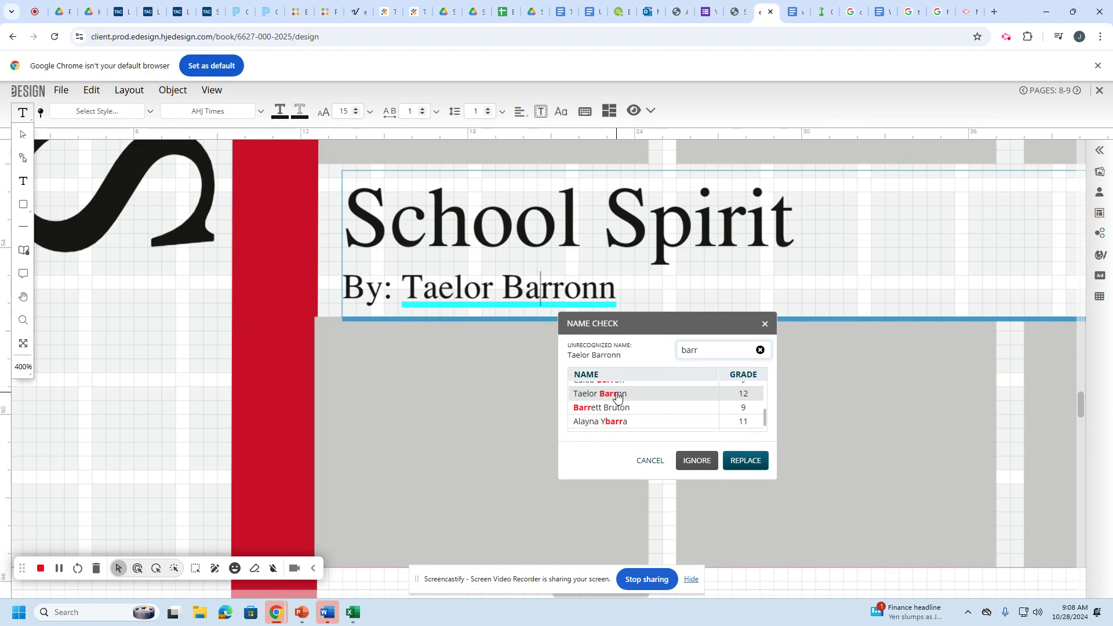
{"action": "double_click", "coordinate": [617, 396]}
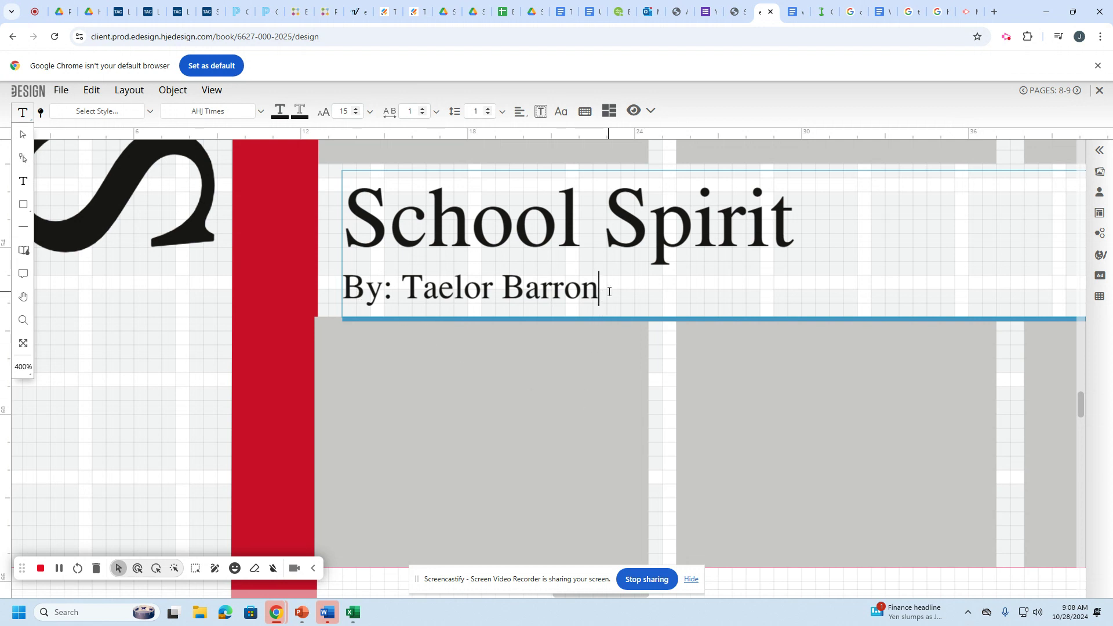
Set the byline line in the AHJ Noveo Sans Bold font.
{"action": "left_click_drag", "start_coordinate": [601, 301], "coordinate": [337, 288]}
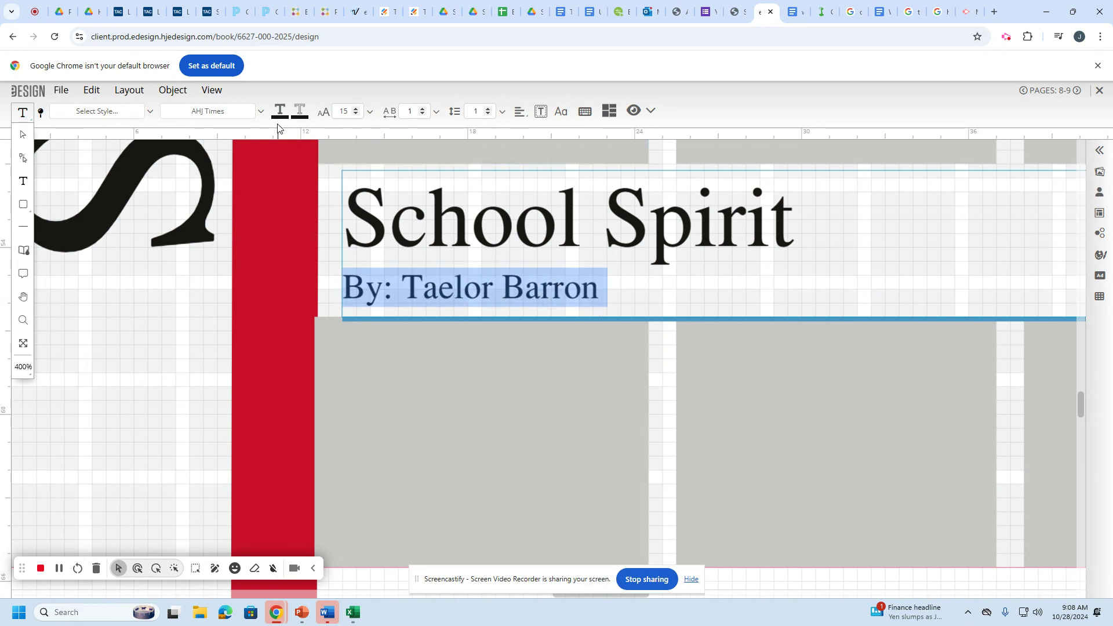
{"action": "left_click", "coordinate": [261, 113]}
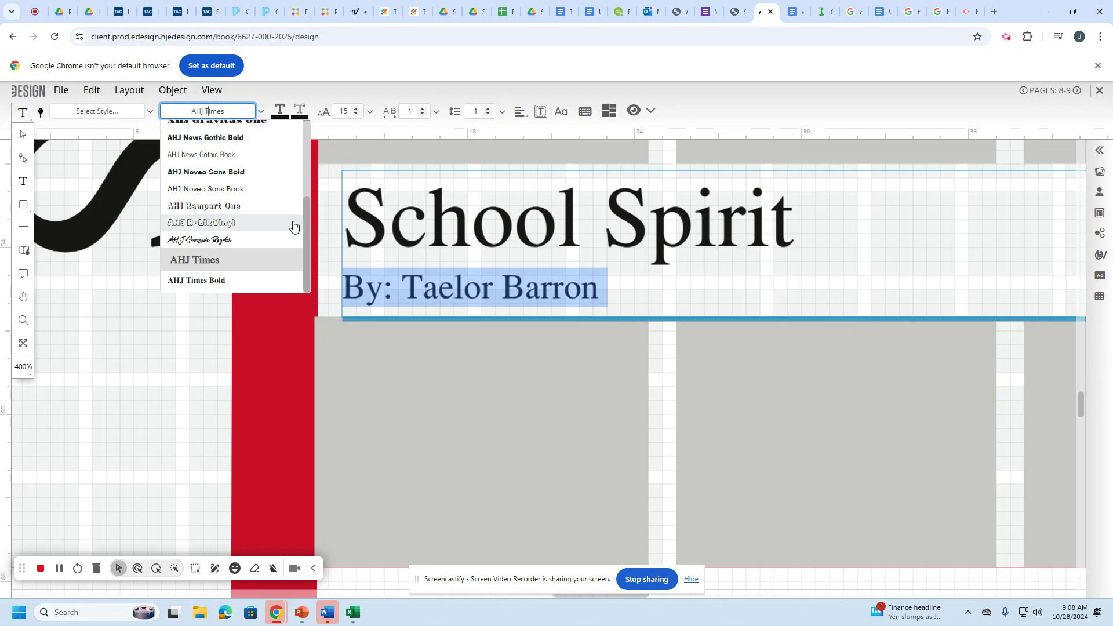
{"action": "mouse_move", "coordinate": [304, 222]}
{"action": "left_mouse_down"}
{"action": "mouse_move", "coordinate": [308, 120]}
{"action": "mouse_move", "coordinate": [304, 249]}
{"action": "mouse_move", "coordinate": [310, 208]}
{"action": "left_mouse_up"}
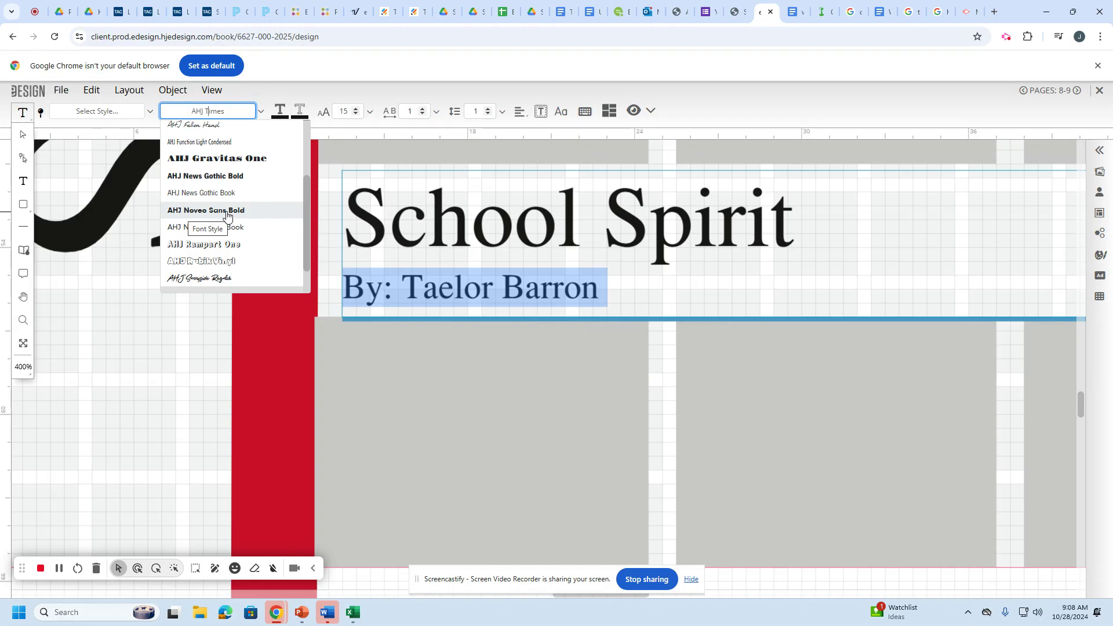
{"action": "left_click", "coordinate": [229, 212]}
{"action": "left_click", "coordinate": [700, 308]}
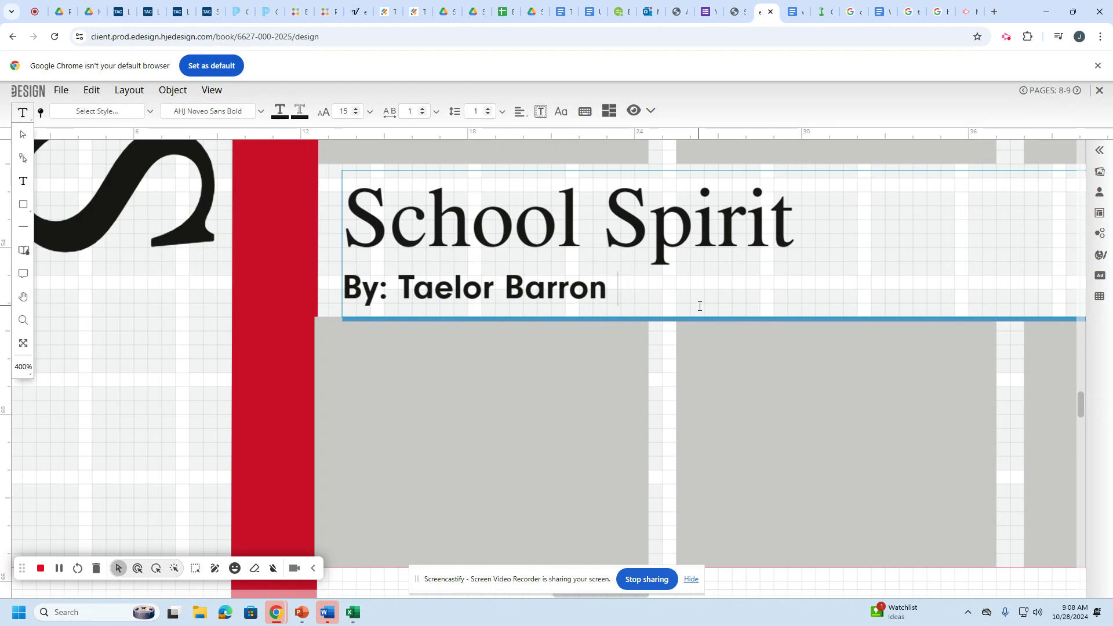
{"action": "left_click_drag", "start_coordinate": [619, 290], "coordinate": [341, 285]}
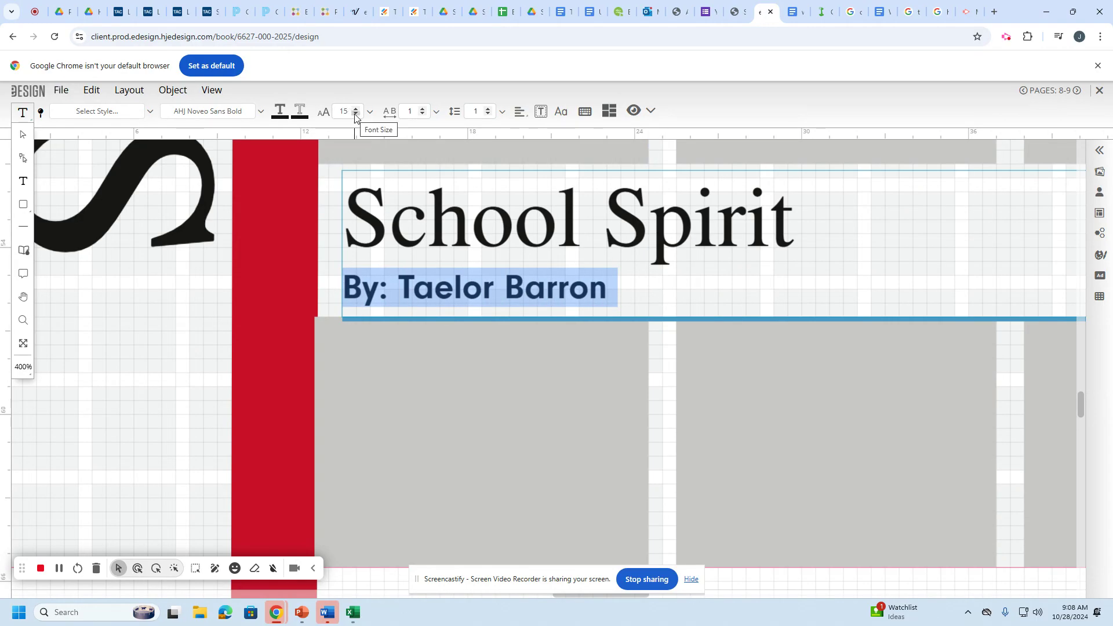
Reduce the byline's font size to 10 pt.
{"action": "left_click", "coordinate": [356, 115]}
{"action": "left_click", "coordinate": [356, 115]}
{"action": "left_click", "coordinate": [356, 115]}
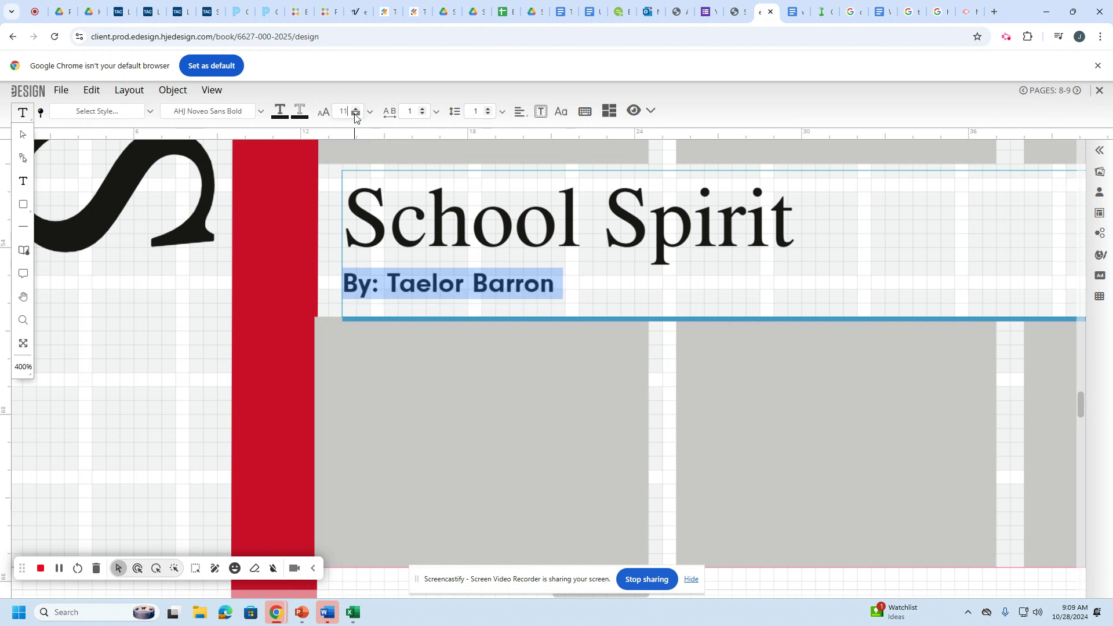
{"action": "left_click", "coordinate": [357, 115]}
{"action": "left_click", "coordinate": [356, 115]}
{"action": "left_click", "coordinate": [577, 269]}
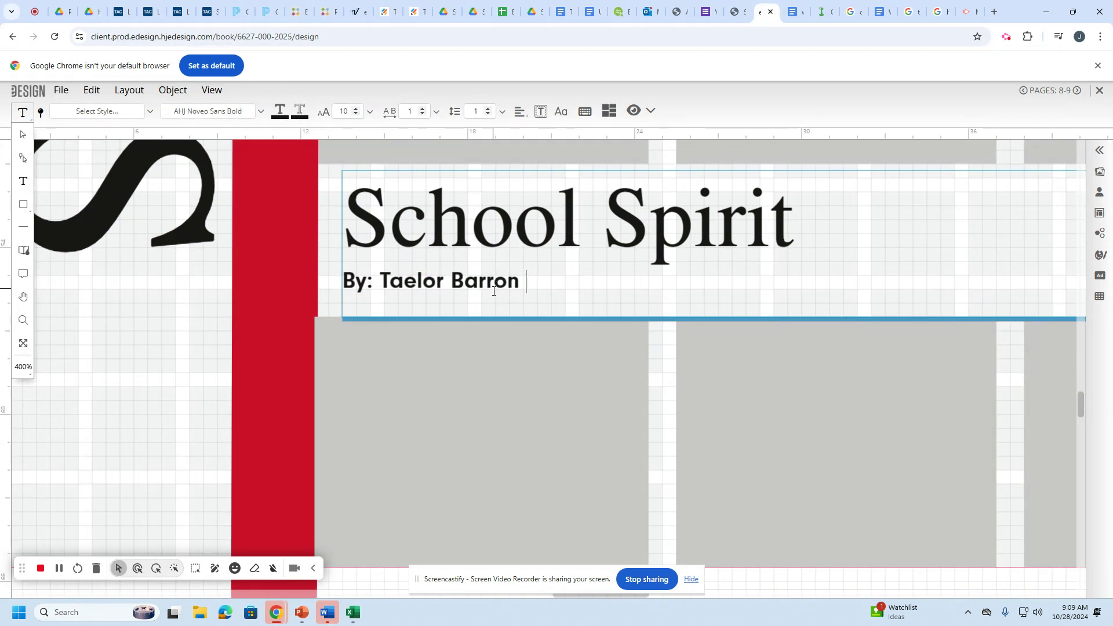
Nudge the headline text frame slightly right and zoom out to the full spread.
{"action": "left_click_drag", "start_coordinate": [541, 278], "coordinate": [343, 236]}
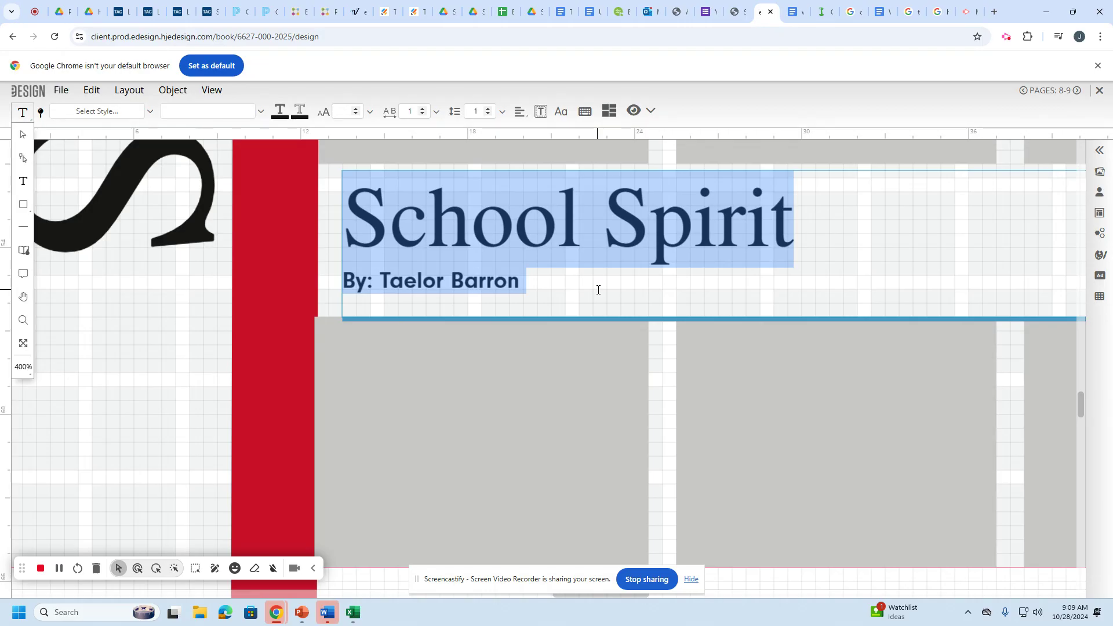
{"action": "left_click", "coordinate": [24, 137]}
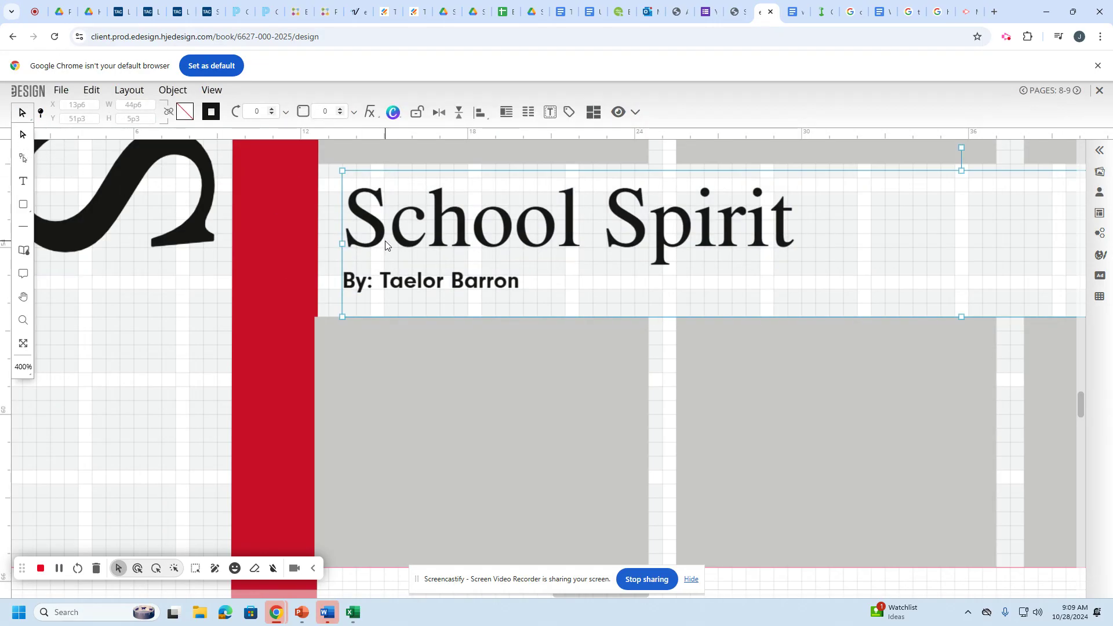
{"action": "mouse_move", "coordinate": [385, 241]}
{"action": "left_mouse_down"}
{"action": "mouse_move", "coordinate": [454, 242]}
{"action": "mouse_move", "coordinate": [354, 240]}
{"action": "mouse_move", "coordinate": [385, 238]}
{"action": "left_mouse_up"}
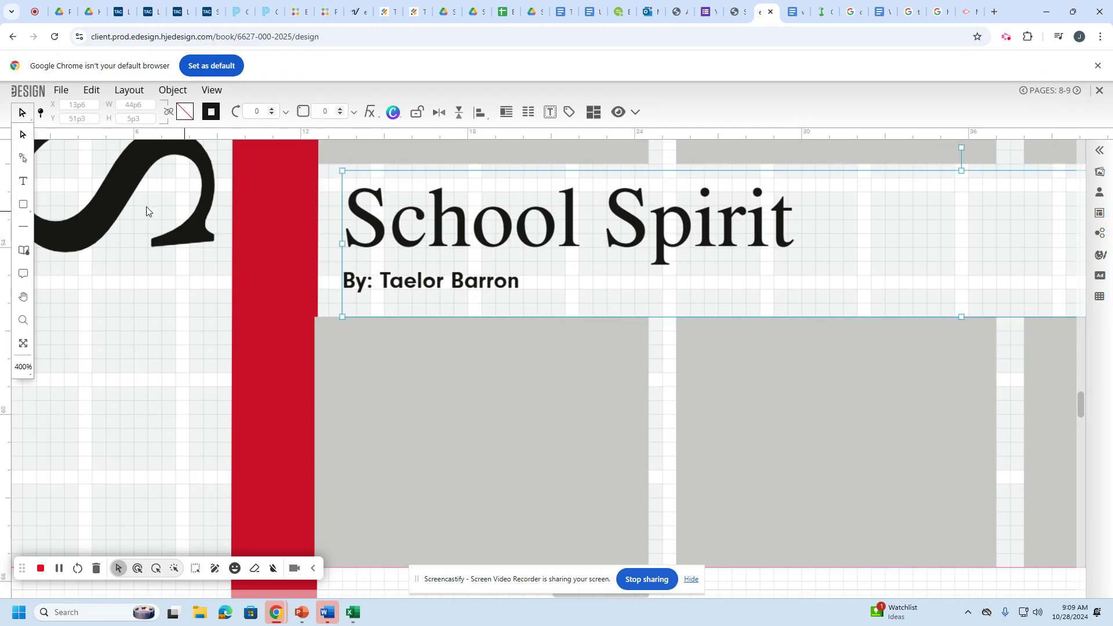
{"action": "left_click", "coordinate": [22, 183]}
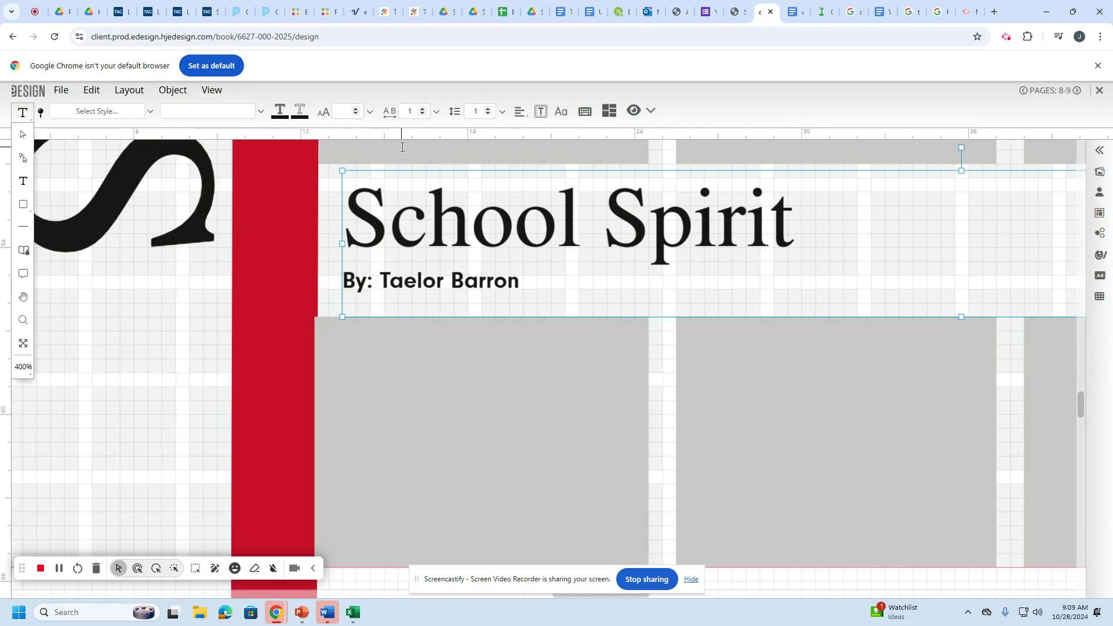
{"action": "key", "text": "ctrl+0"}
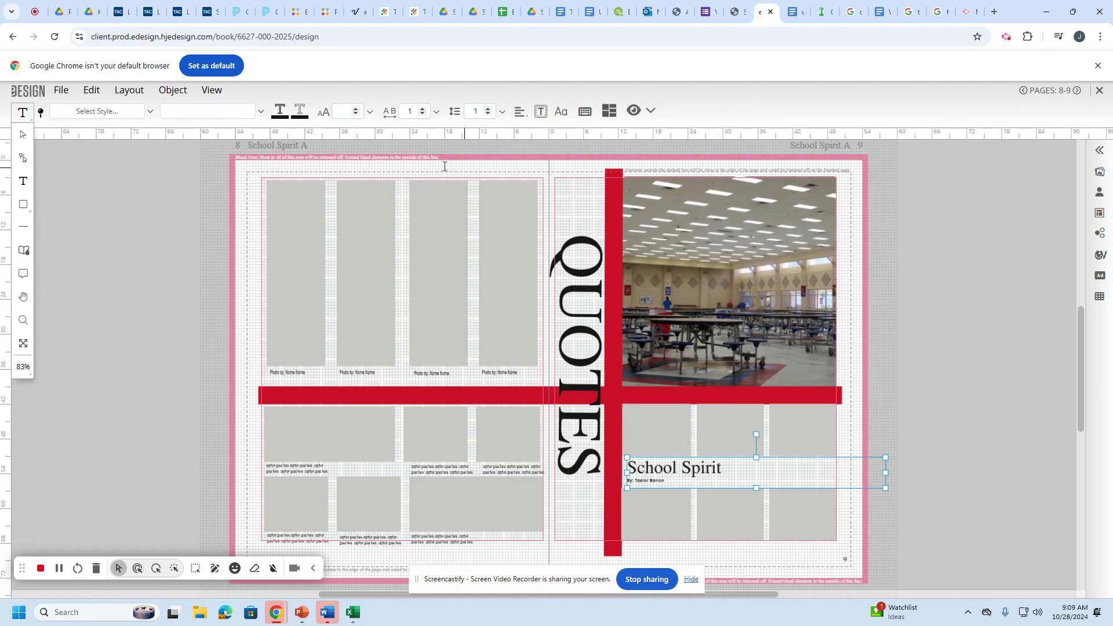
Save the spread from the File menu.
{"action": "left_click", "coordinate": [62, 91]}
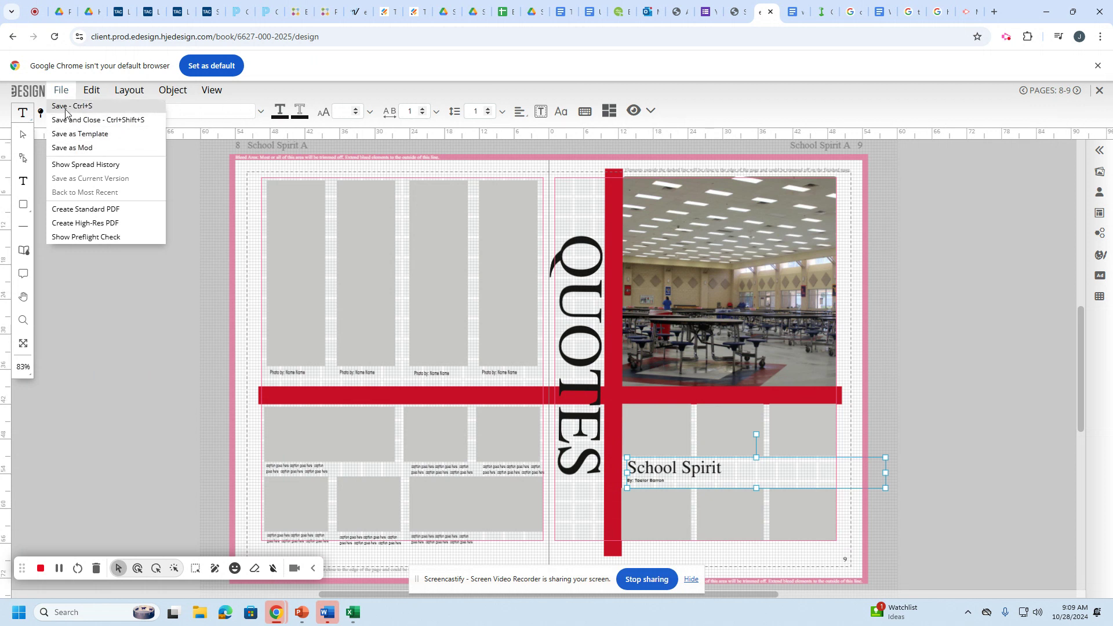